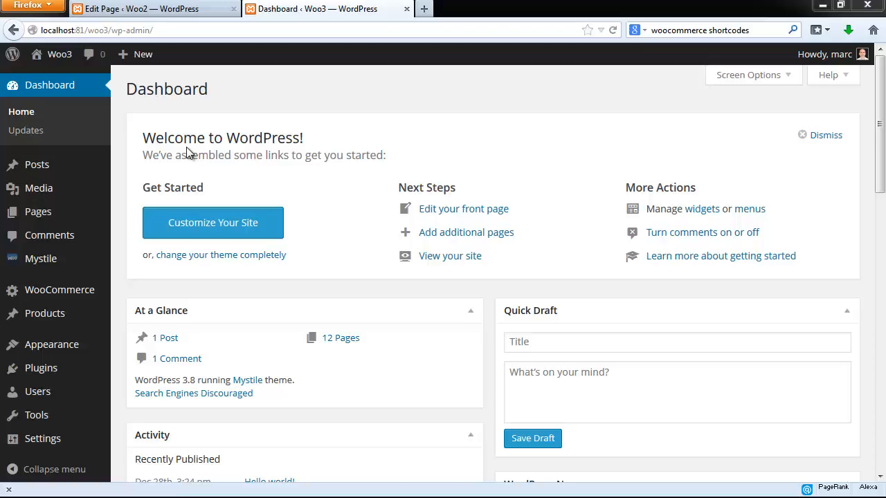
- Add a new page titled "Home" with the intro text "All of our products ship in 24 hours."
mouse_move(37, 216)
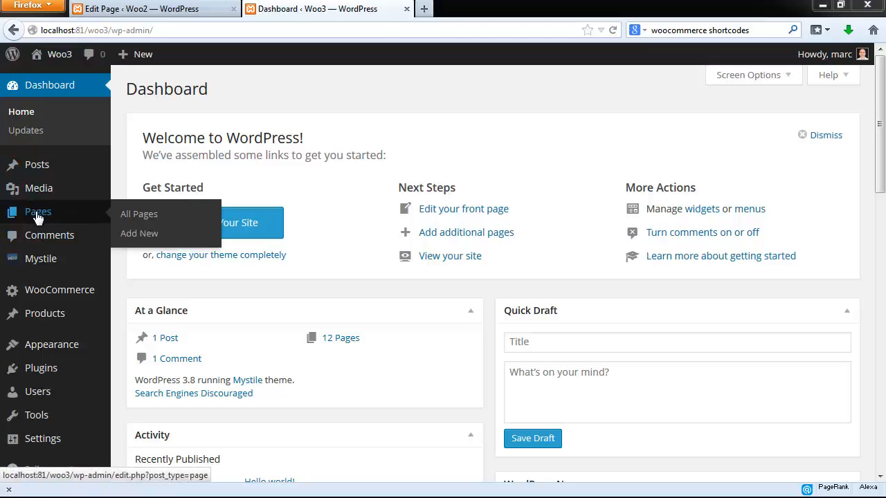
left_click(144, 238)
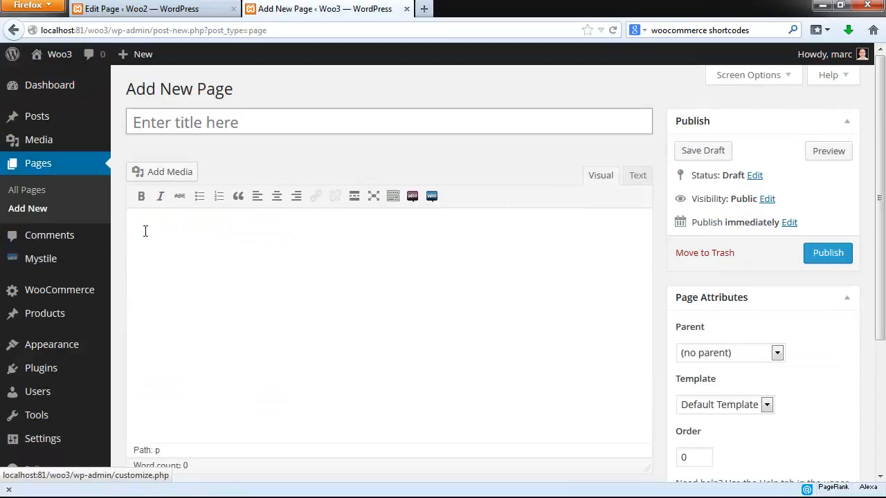
left_click(167, 125)
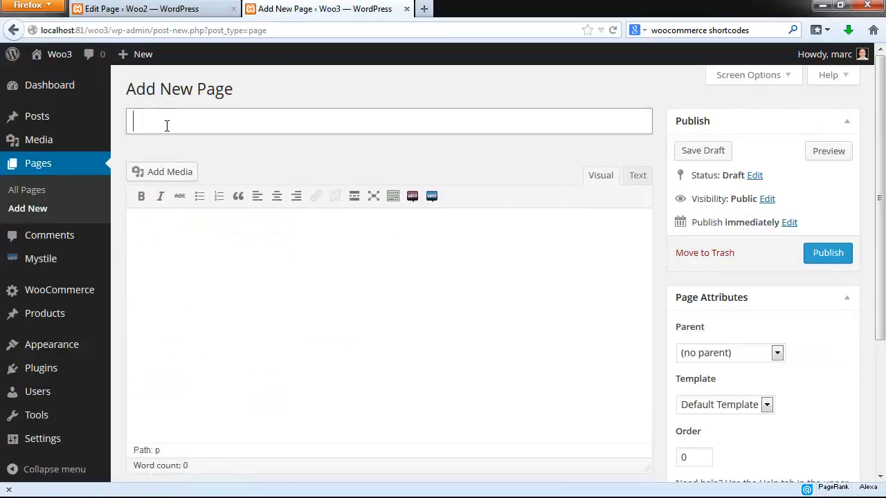
type("Home")
left_click(168, 227)
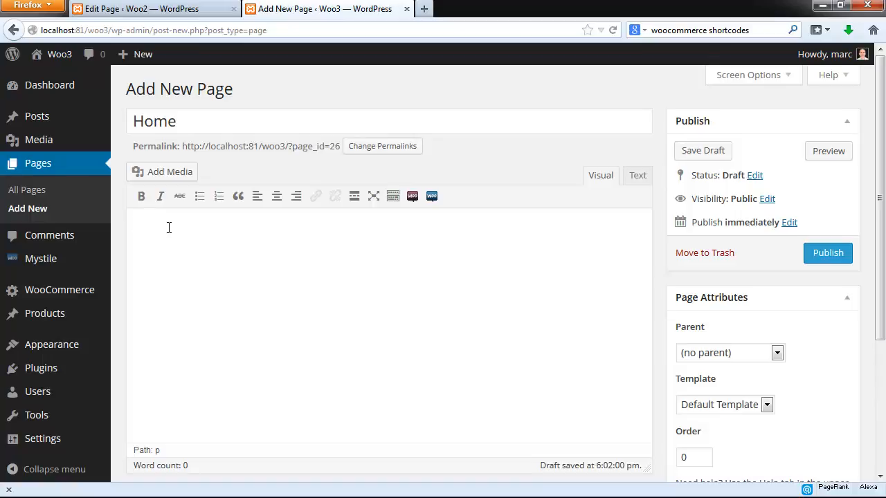
type("All of our products ship in 24 hours.")
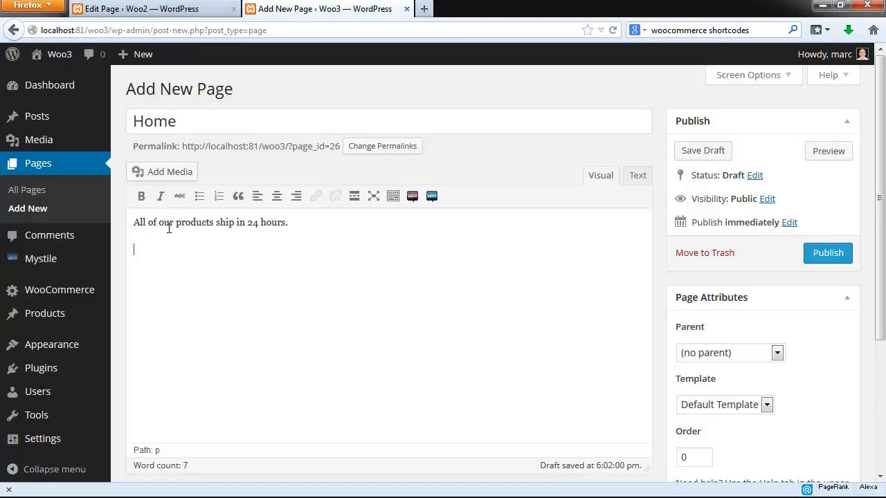
- Add the line "Featured Products" below the intro text and format it as a heading
type("Featured Products")
left_click_drag(213, 250, 134, 244)
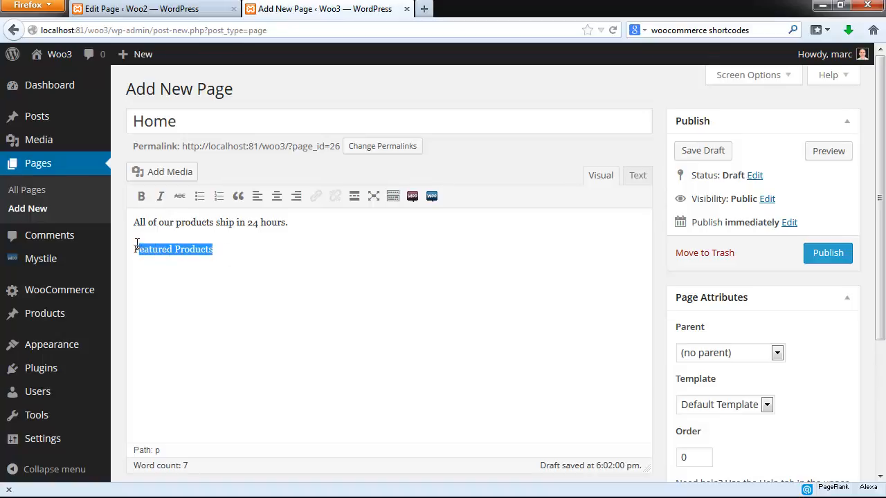
left_click(392, 196)
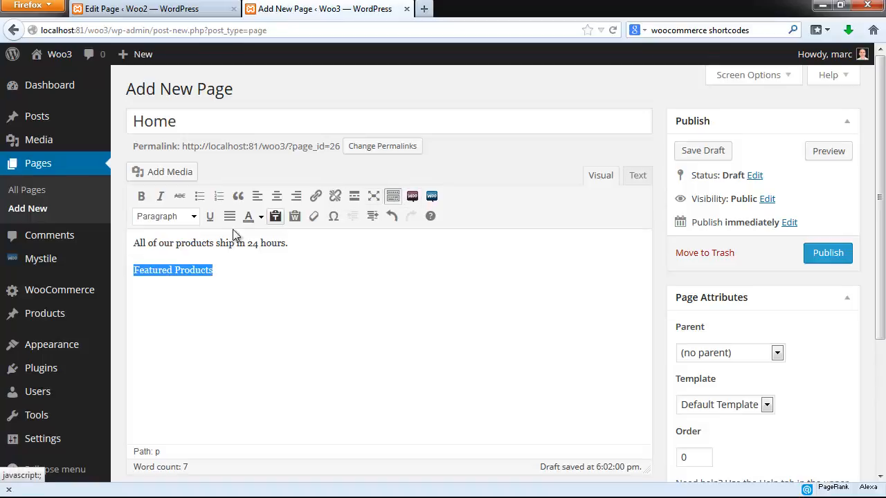
left_click(193, 216)
left_click(186, 315)
left_click(296, 278)
- Insert the WooCommerce featured products shortcode on a new line under the "Featured Products" heading
key("Return")
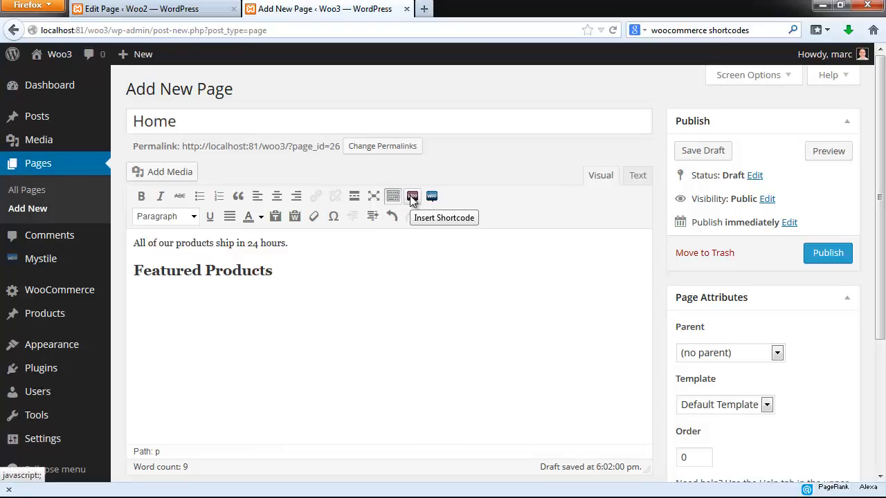
left_click(412, 197)
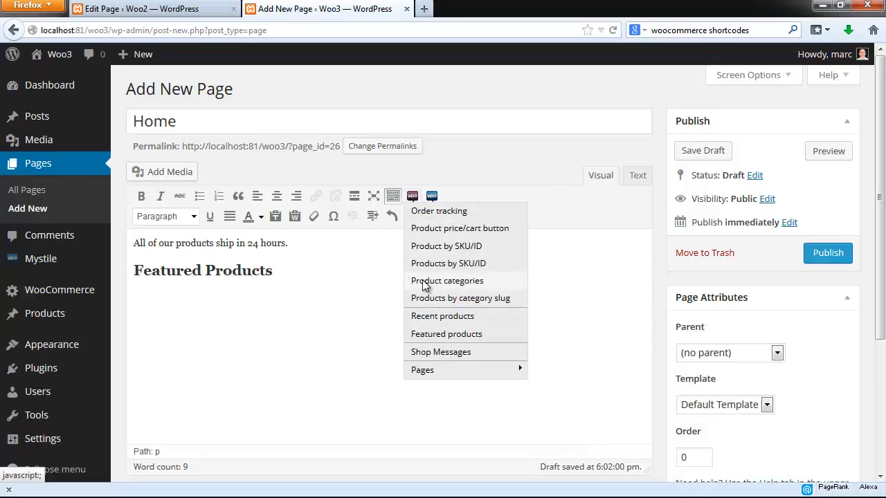
left_click(430, 335)
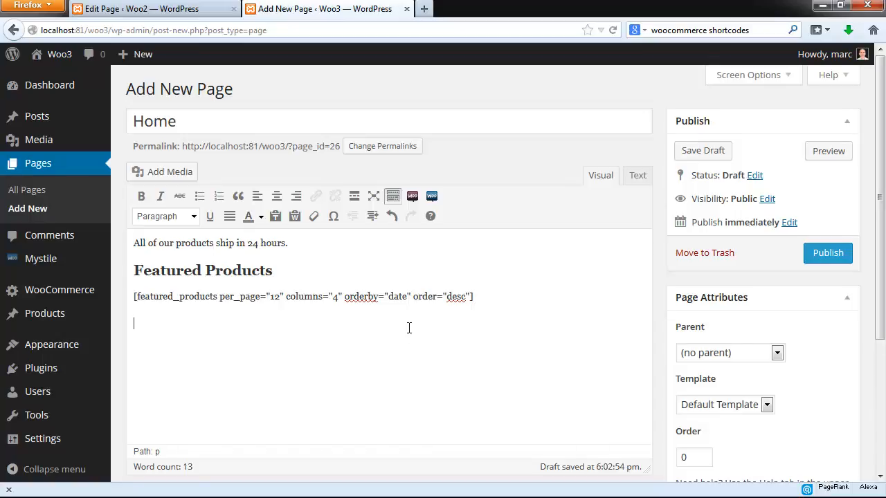
- Add a "Games" heading below the featured products shortcode and start an empty line under it
type("Games")
left_click_drag(158, 324, 129, 323)
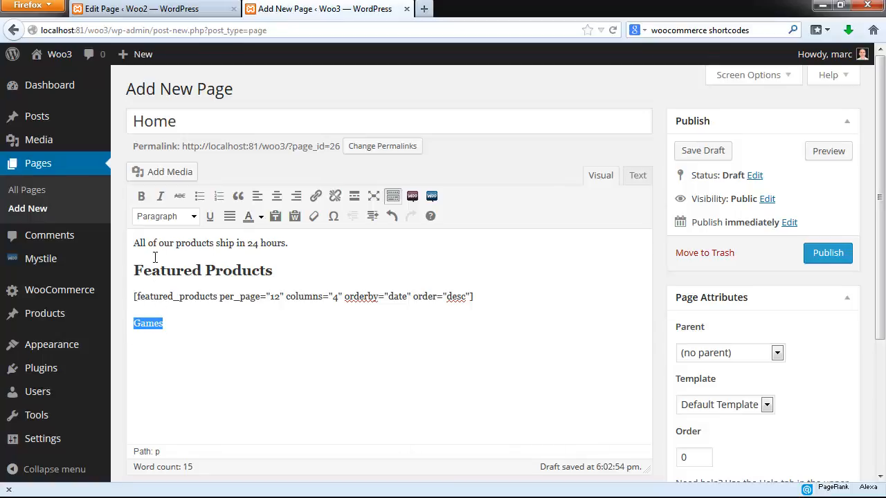
left_click(196, 220)
left_click(169, 316)
left_click(150, 340)
- Insert the products by category slug shortcode under the "Games" heading and set its category to "Games"
left_click(413, 197)
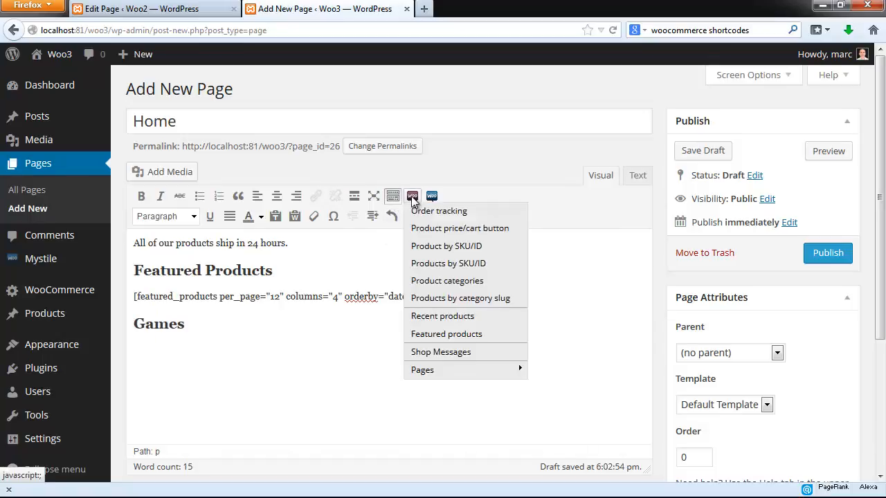
left_click(425, 299)
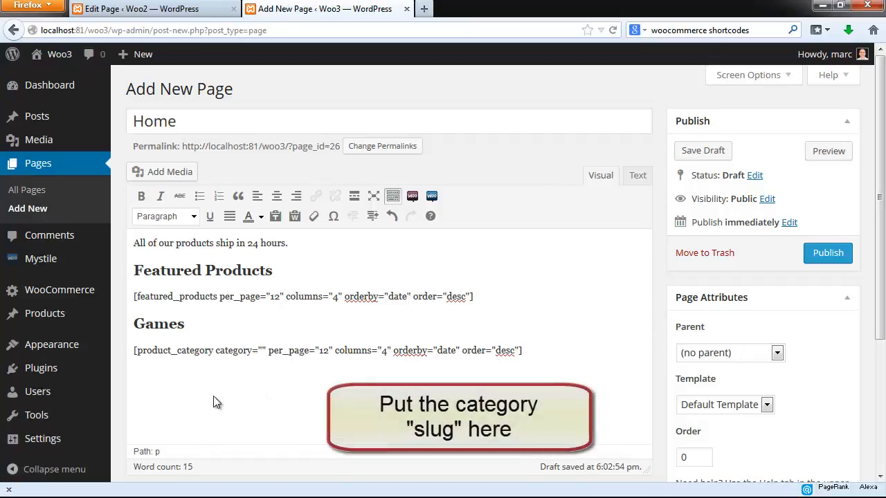
type("Games")
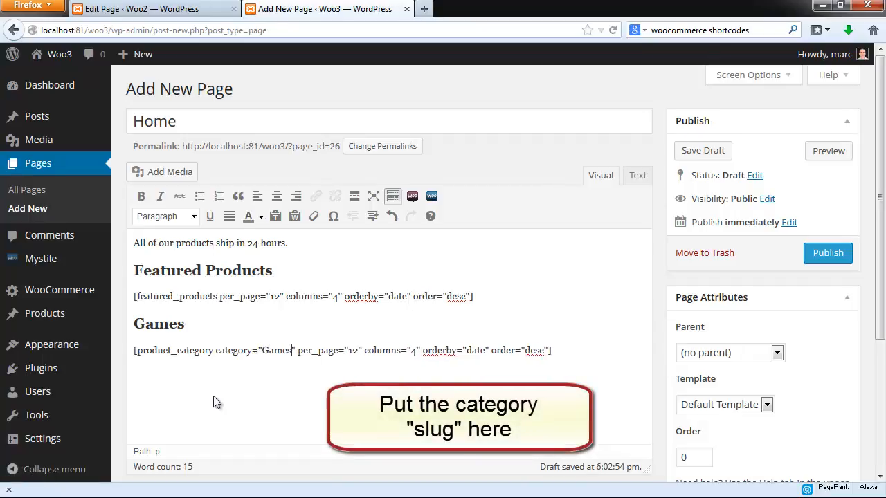
- Add a "Today's Product" heading below the category shortcode and insert the Products by SKU/ID shortcode under it
left_click(563, 350)
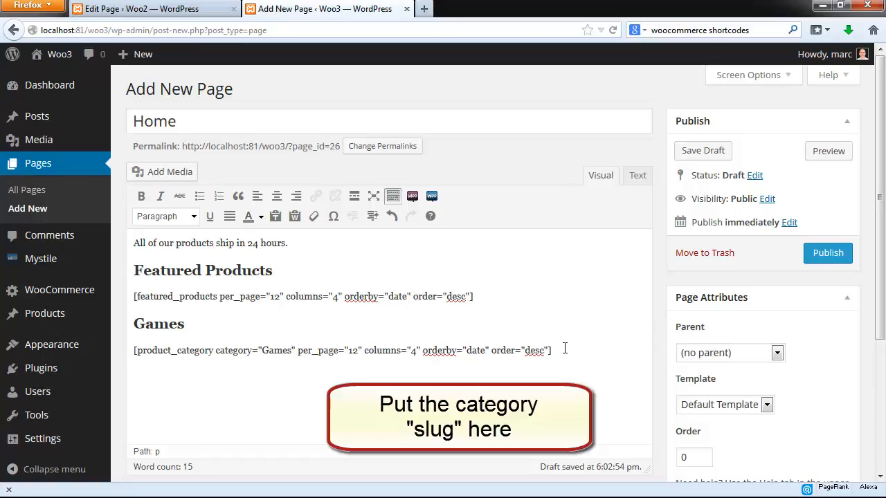
key("Return")
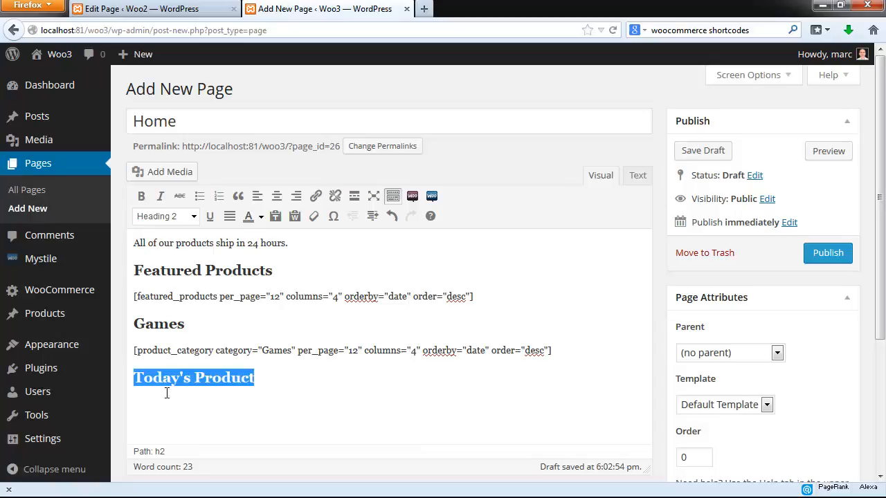
key("Right")
key("Return")
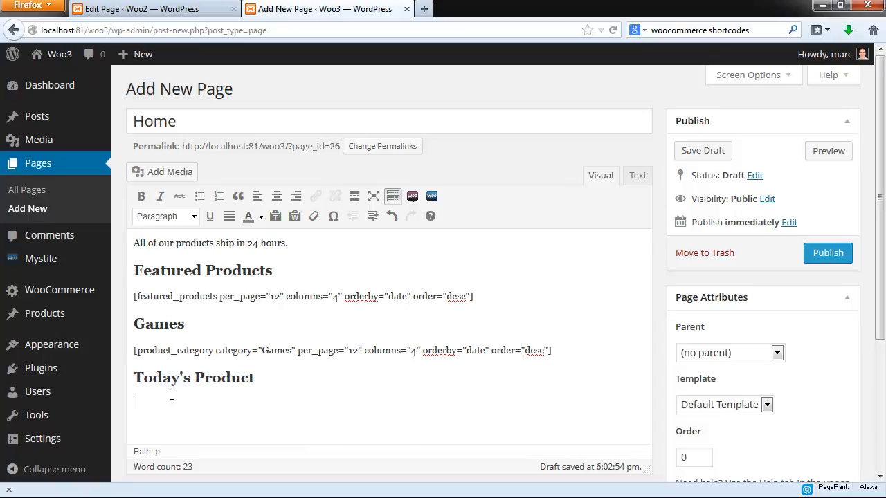
left_click(412, 197)
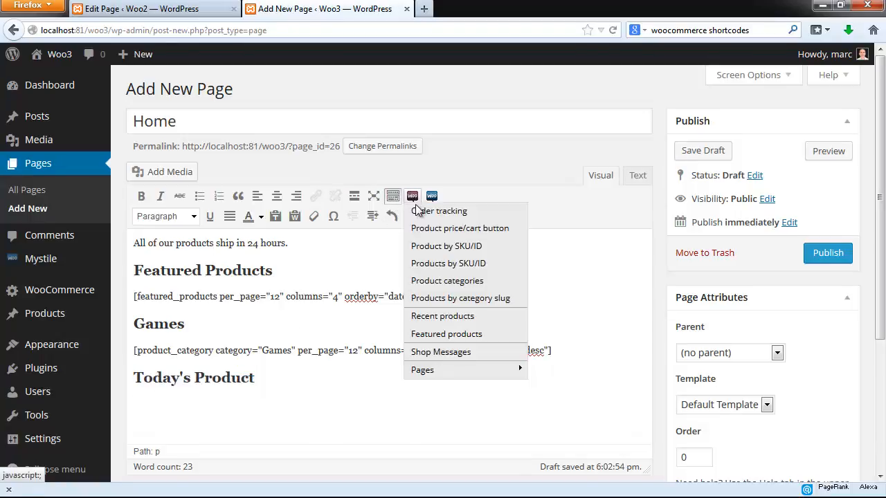
left_click(430, 264)
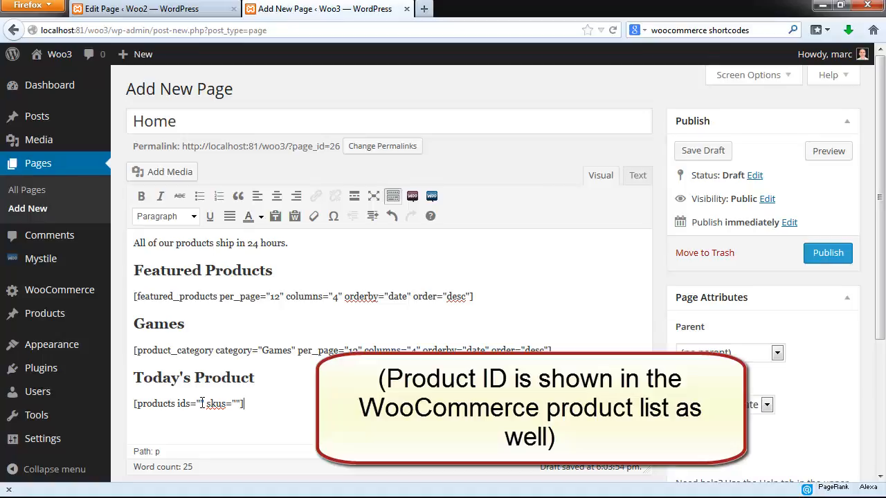
- Open the product list in a separate tab to look up the Asteroids Rock product ID, and return to the page
mouse_move(119, 334)
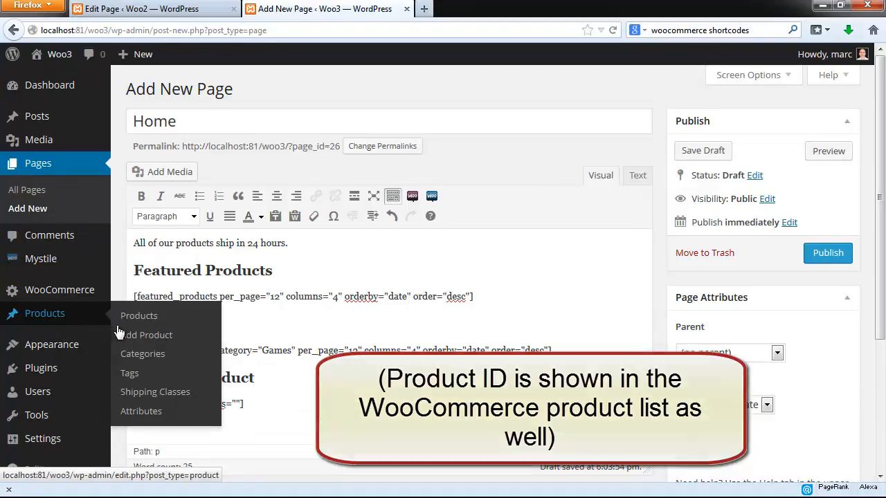
right_click(169, 314)
left_click(171, 322)
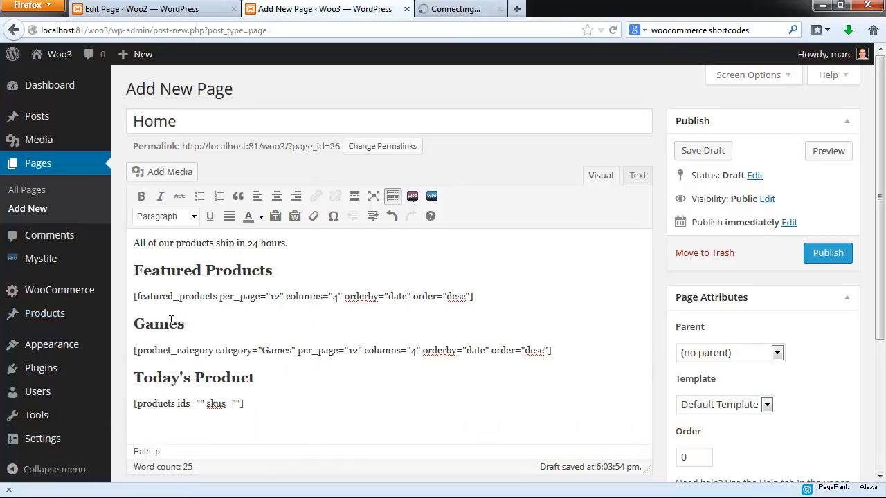
left_click(484, 9)
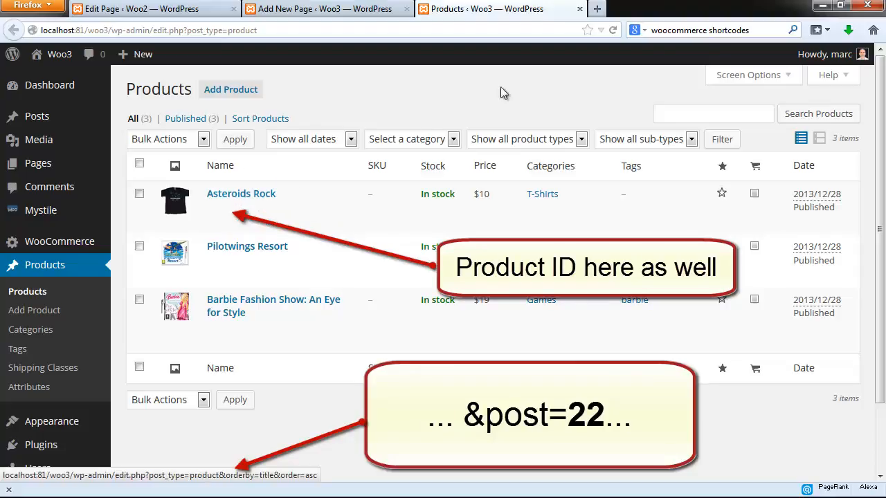
left_click(579, 9)
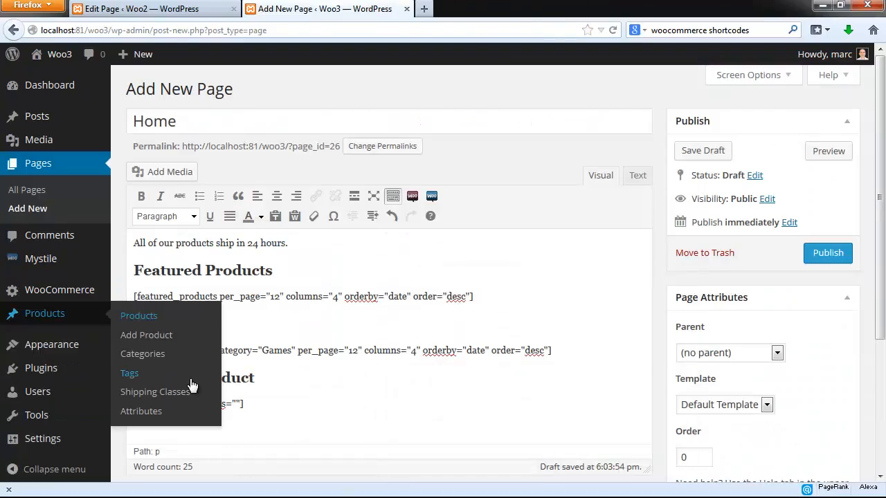
- Set the ids value in the "Today's Product" shortcode to 22 and remove its skus attribute
left_click(266, 377)
left_click(201, 404)
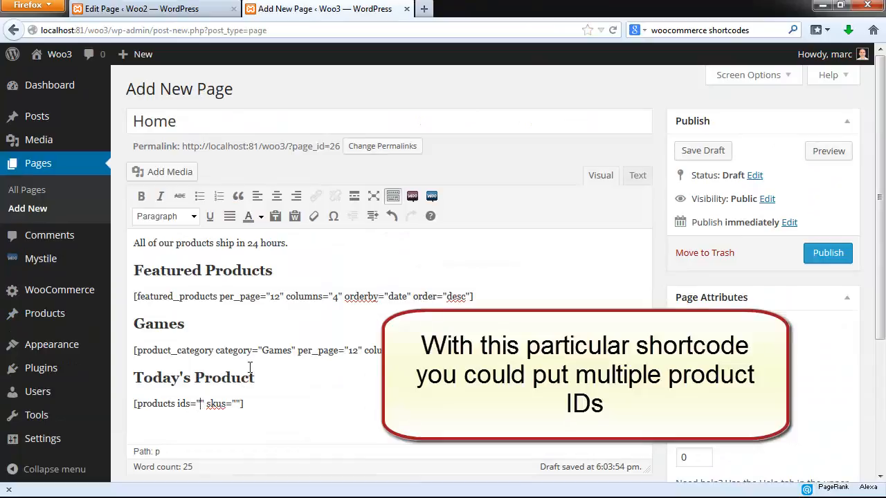
type("22")
left_click(219, 403)
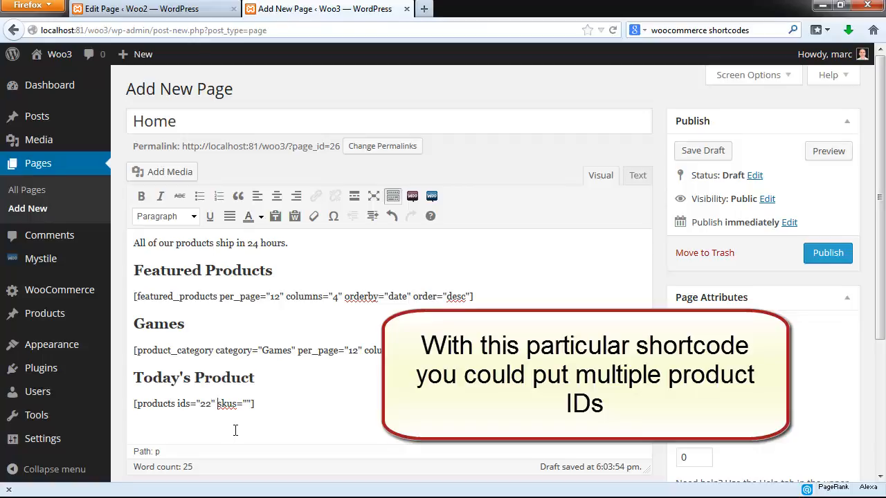
key("Delete")
key("Delete")
key("Delete")
key("Delete")
key("Delete")
key("Delete")
key("Delete")
- Publish the Home page and view its product sections on the live site
left_click(830, 252)
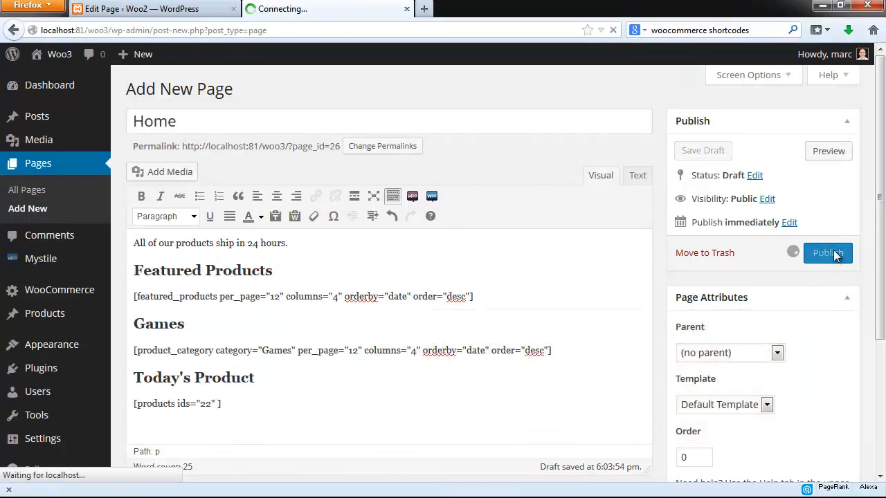
left_click(222, 122)
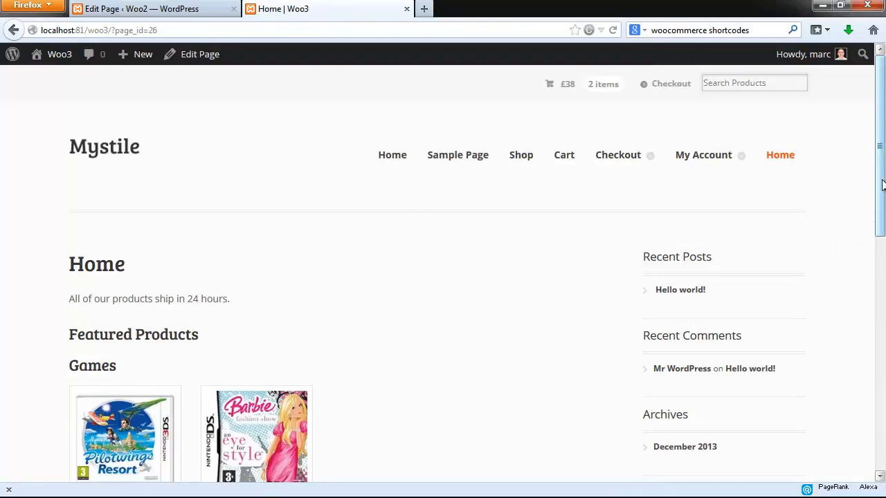
left_click_drag(880, 186, 871, 263)
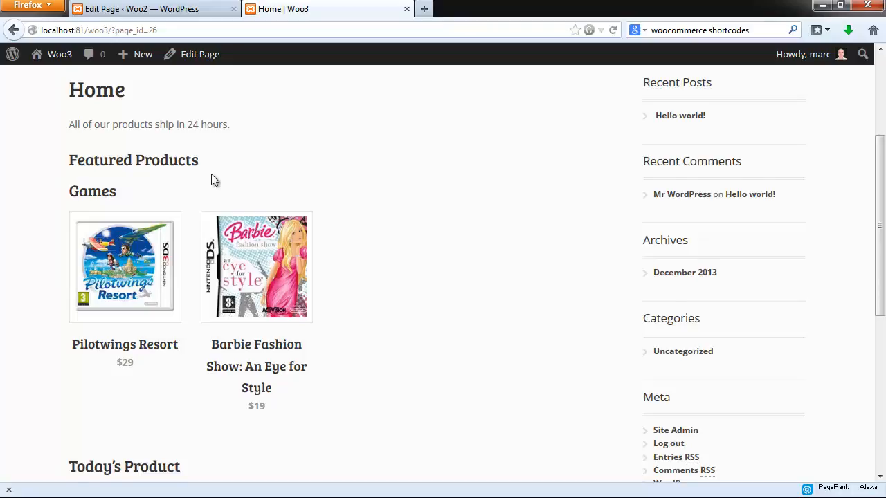
scroll(211, 178, "down", 2)
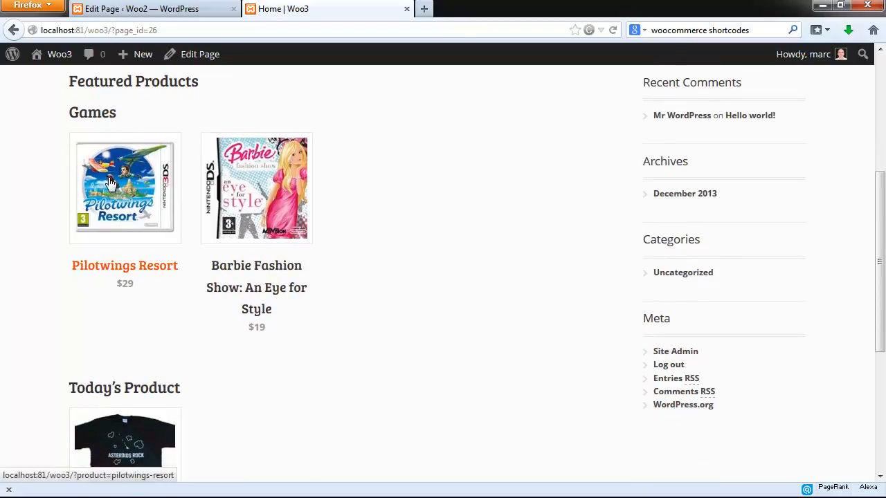
scroll(139, 342, "down", 2)
scroll(138, 360, "down", 4)
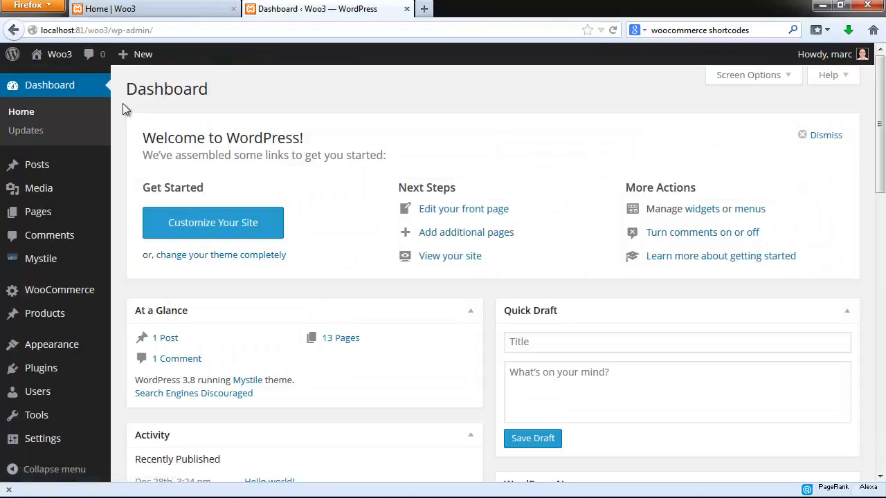
- Mark the Asteroids Rock product as featured and reload the Home page to check its Featured Products section
left_click(41, 316)
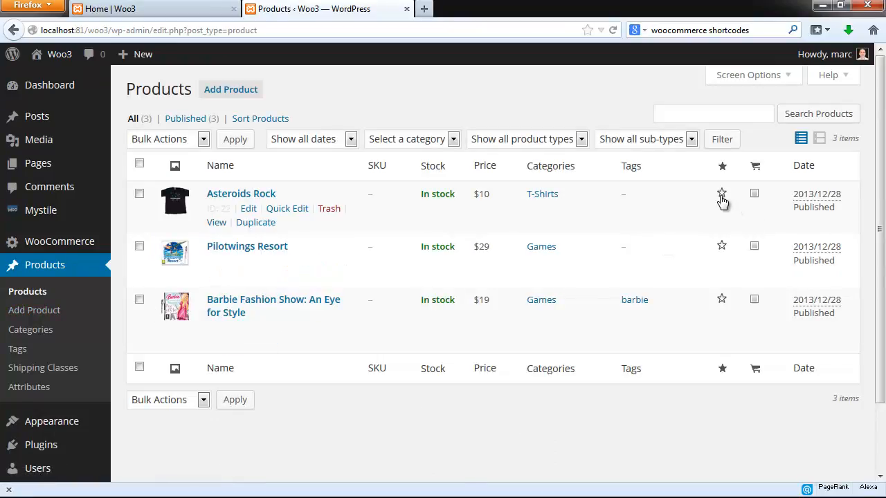
left_click(722, 196)
left_click(172, 13)
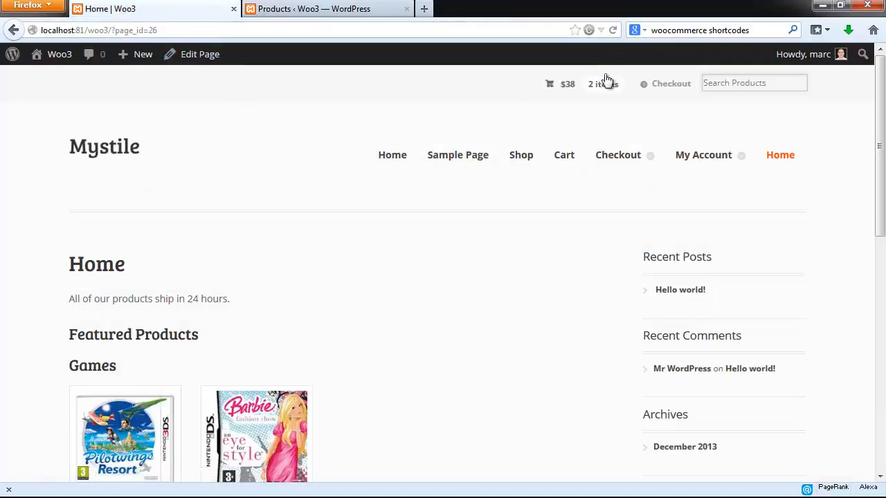
left_click(613, 30)
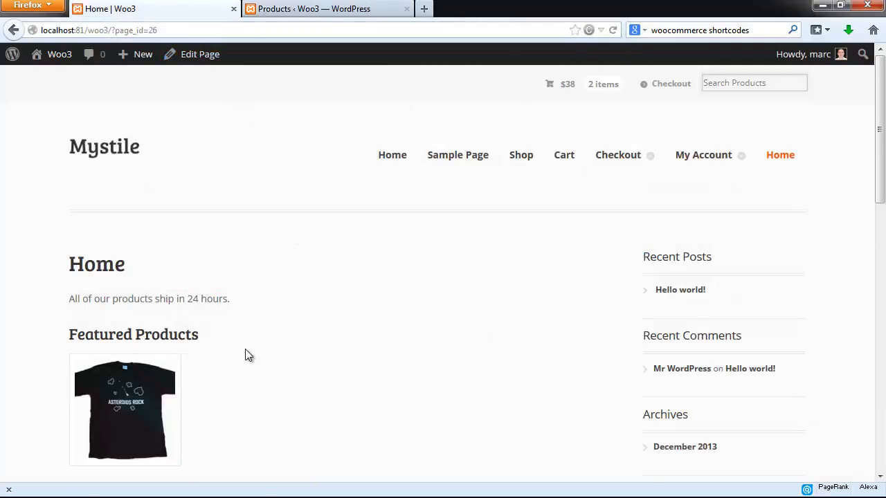
scroll(259, 348, "down", 4)
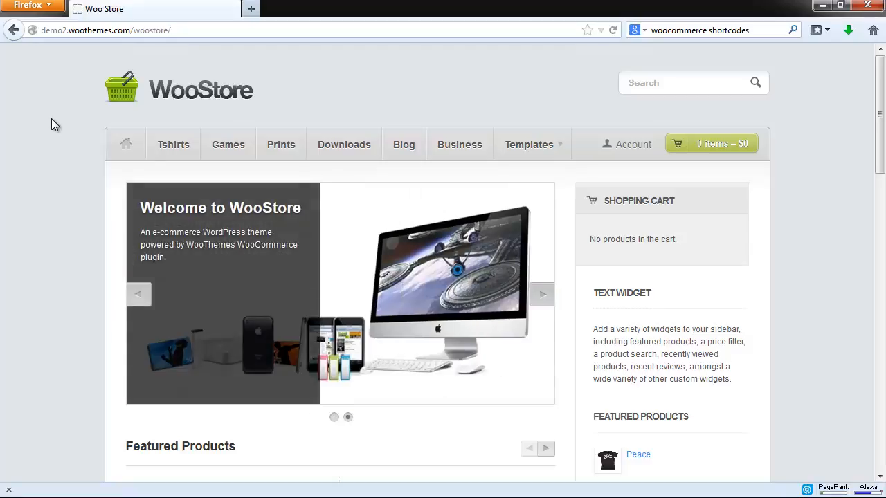
- Open the Games category of the WooStore demo and look through its product listing and sidebar widgets
left_click(234, 147)
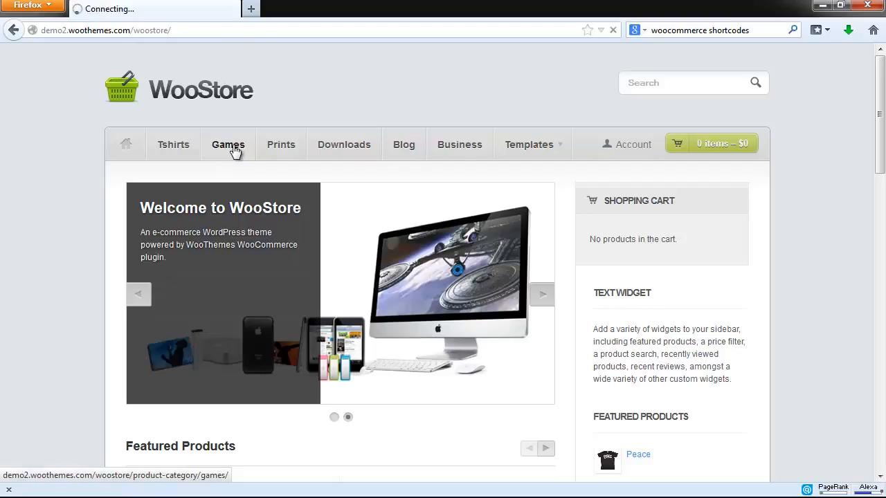
scroll(234, 151, "down", 2)
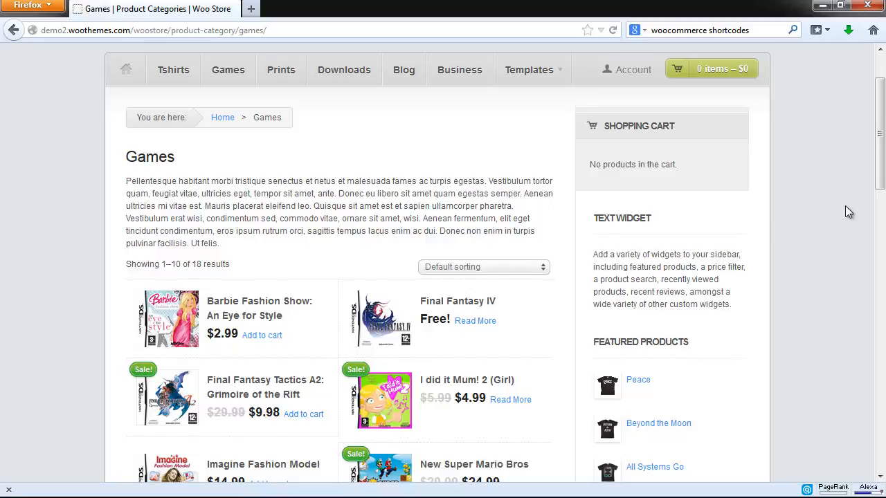
left_click_drag(876, 196, 882, 233)
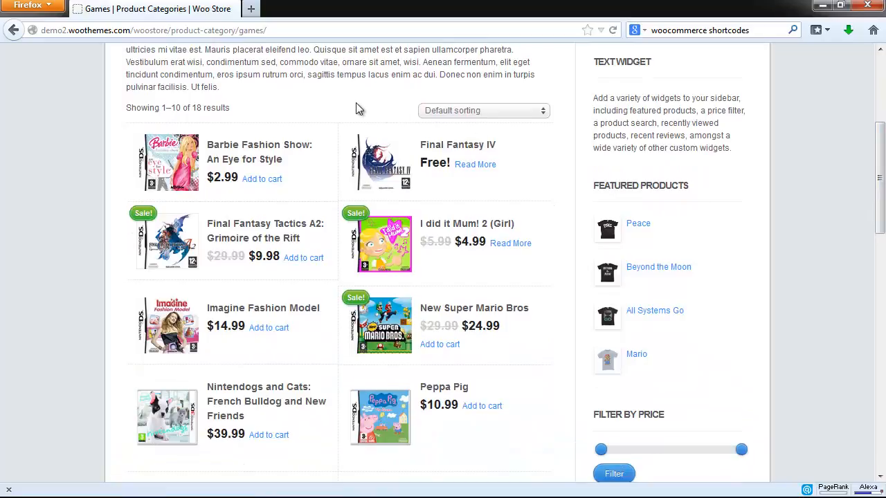
scroll(358, 108, "down", 2)
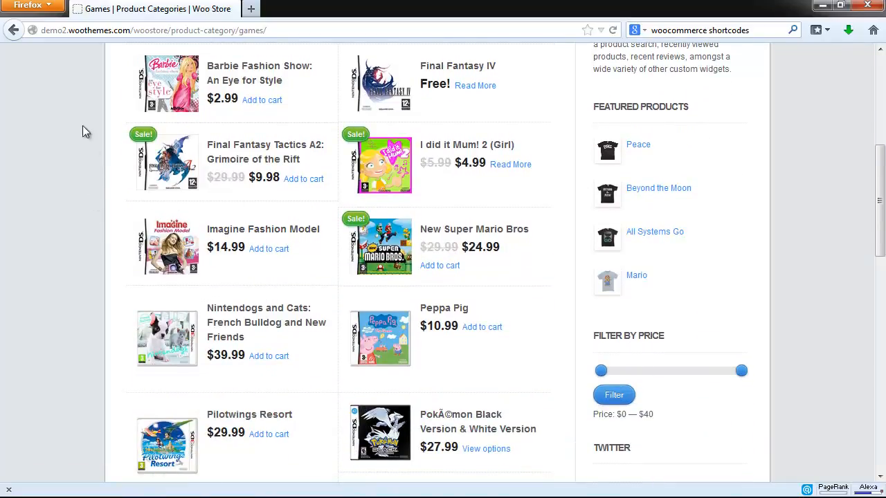
scroll(109, 380, "down", 2)
scroll(105, 374, "down", 2)
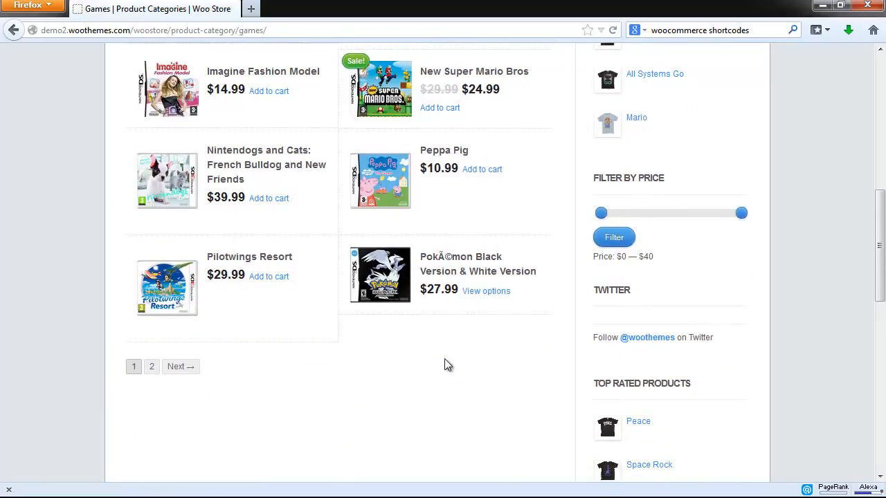
scroll(159, 145, "up", 7)
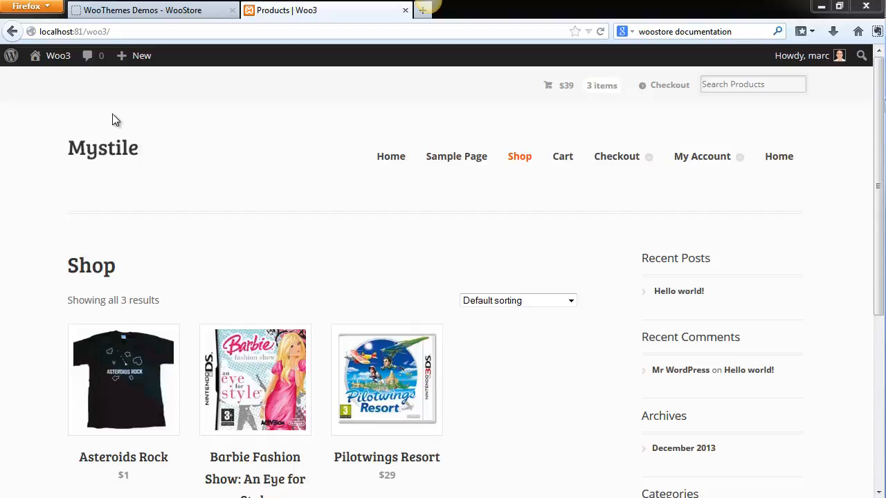
- Go to the Woo3 site's widget management page and collapse the Primary sidebar area
mouse_move(56, 55)
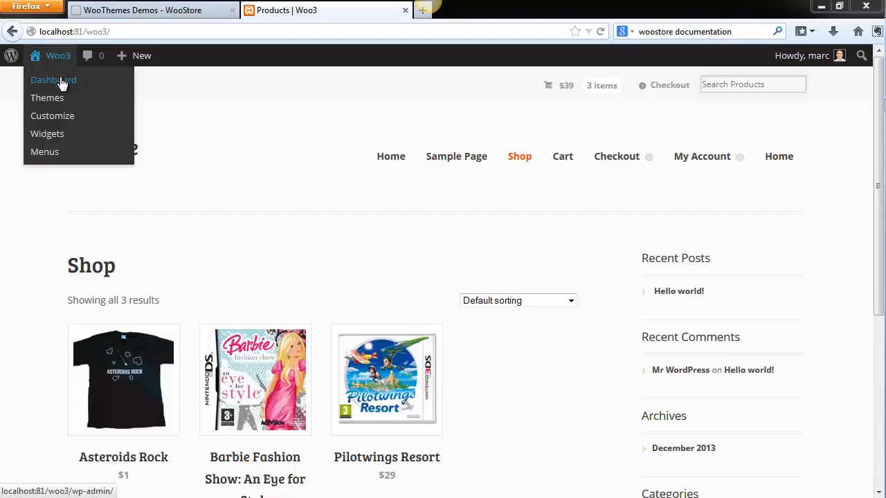
left_click(61, 81)
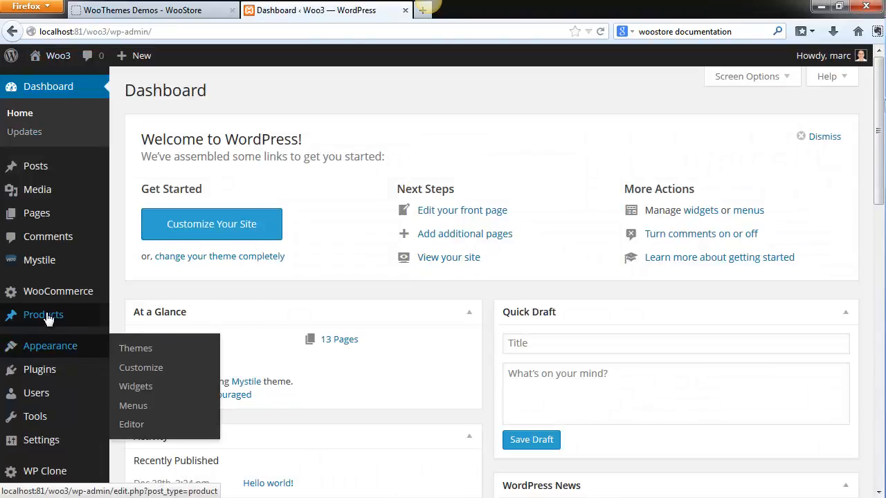
left_click(138, 392)
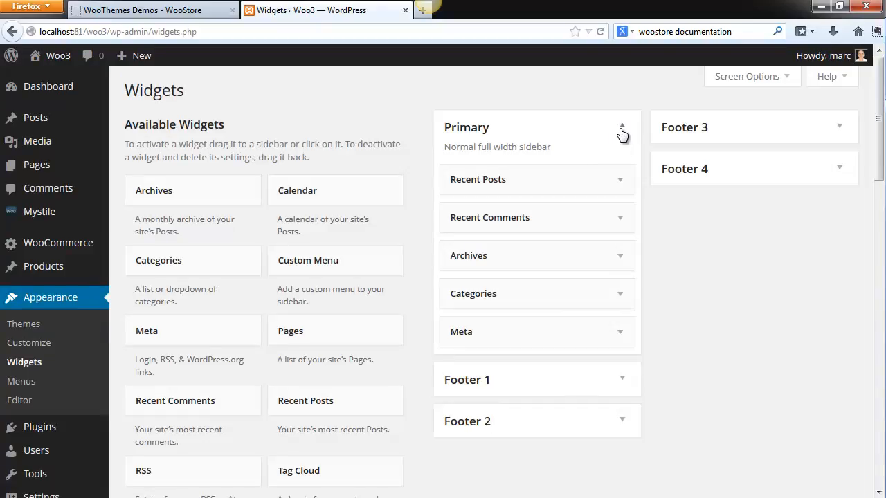
left_click(622, 132)
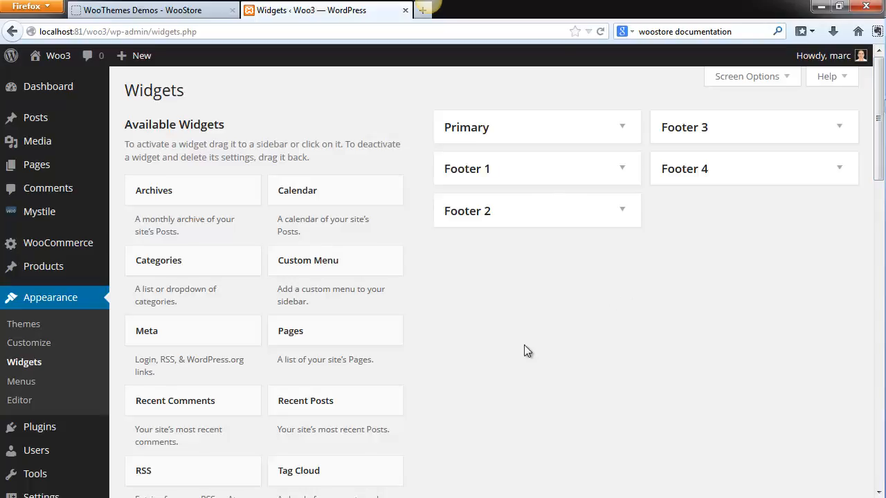
- Add a WooCommerce Cart widget titled "Cart Contents" above Recent Posts in the Primary sidebar, hidden when the cart is empty, save it and visit the site
scroll(519, 342, "down", 7)
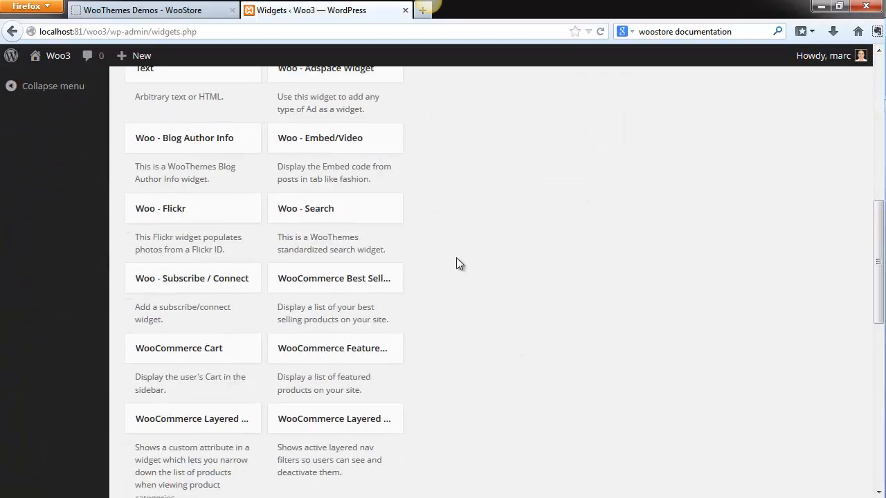
left_click_drag(189, 352, 515, 142)
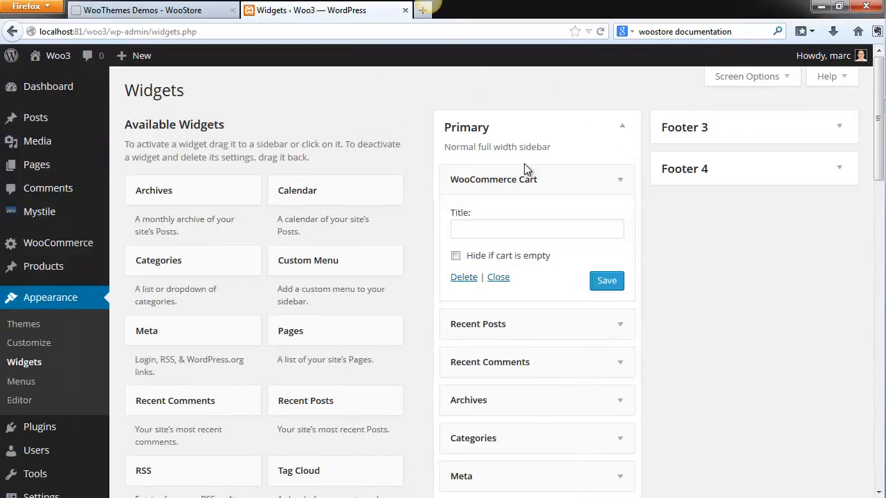
left_click(567, 229)
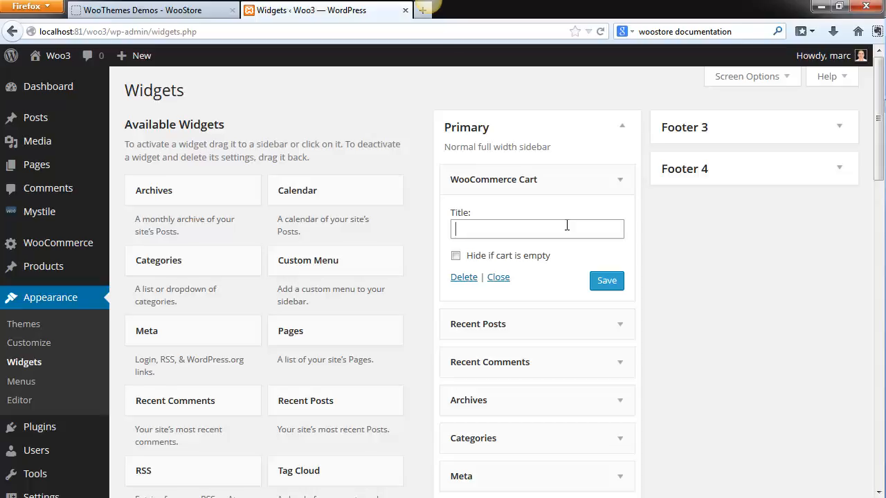
type("Cart Contents")
left_click(455, 255)
left_click(607, 287)
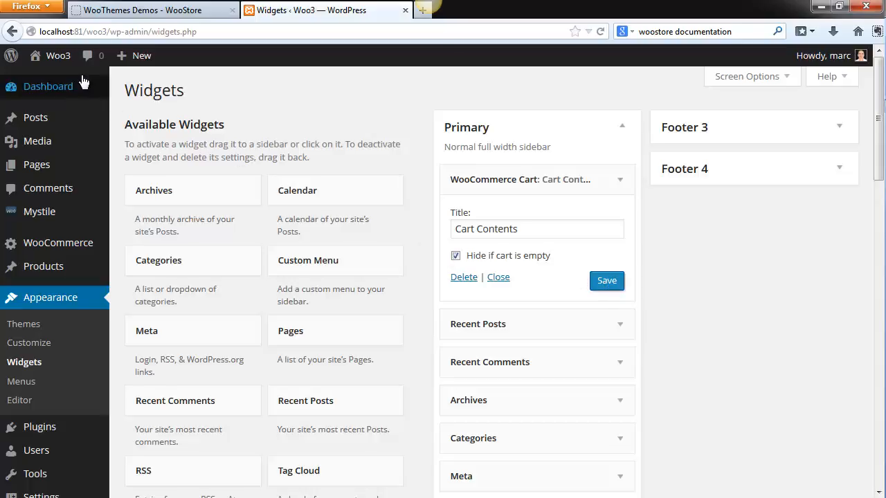
left_click(54, 80)
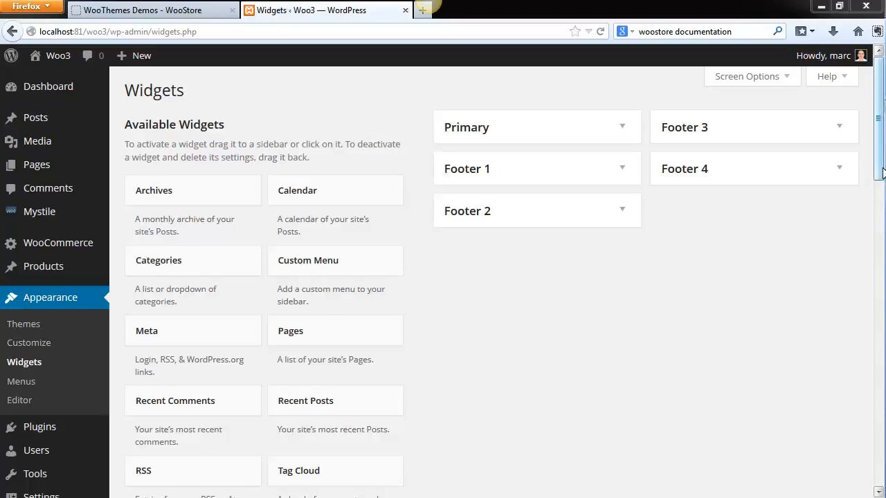
- Look through the available WooCommerce widgets for another one to place in the sidebar
left_click_drag(880, 176, 881, 371)
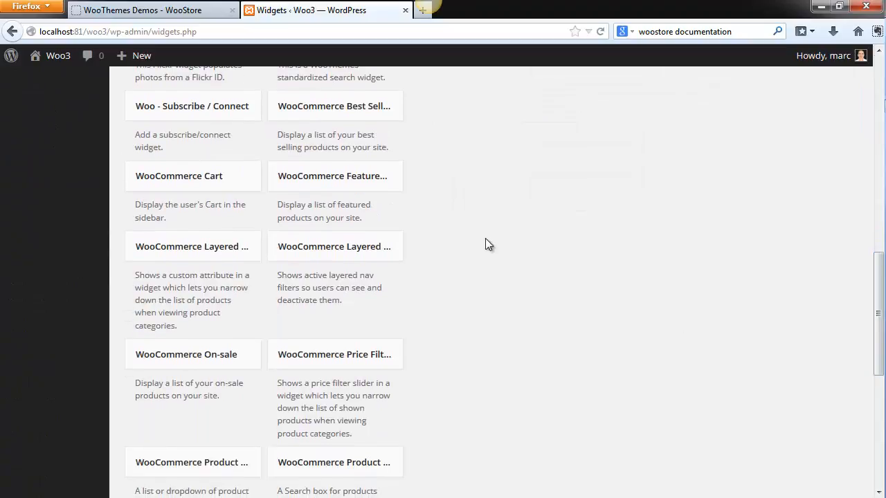